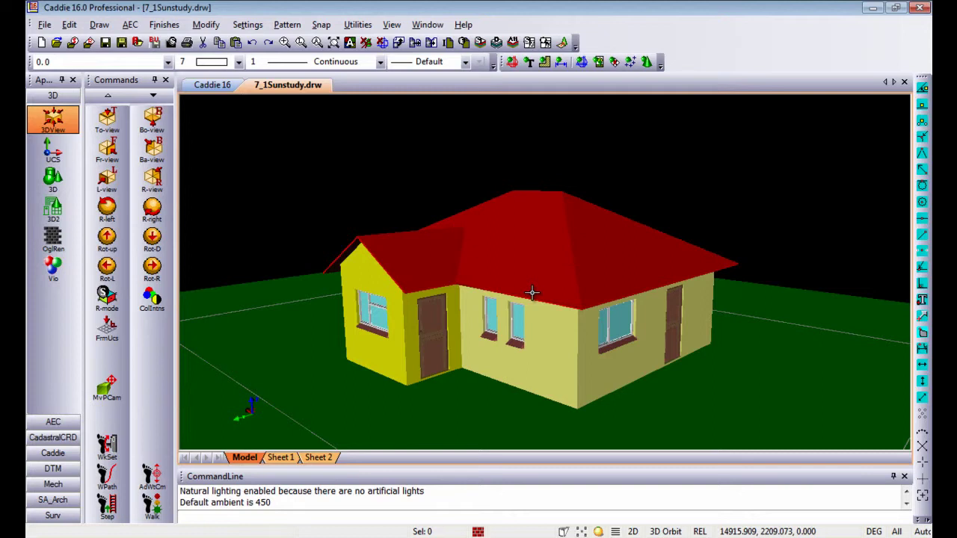
Orbit the house to a more front-on view and show the Vio rendering commands
left_click_drag(496, 321, 575, 283)
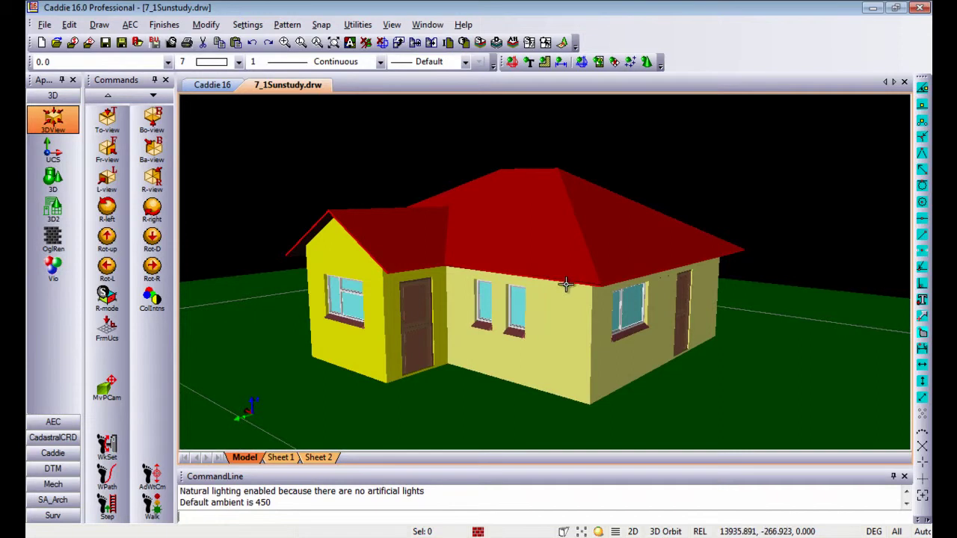
left_click_drag(546, 256, 546, 258)
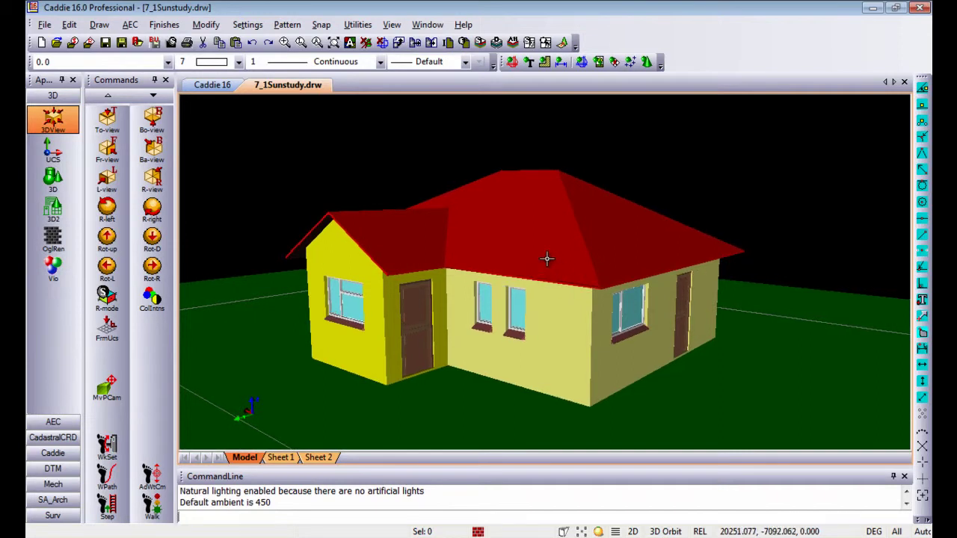
left_click(64, 275)
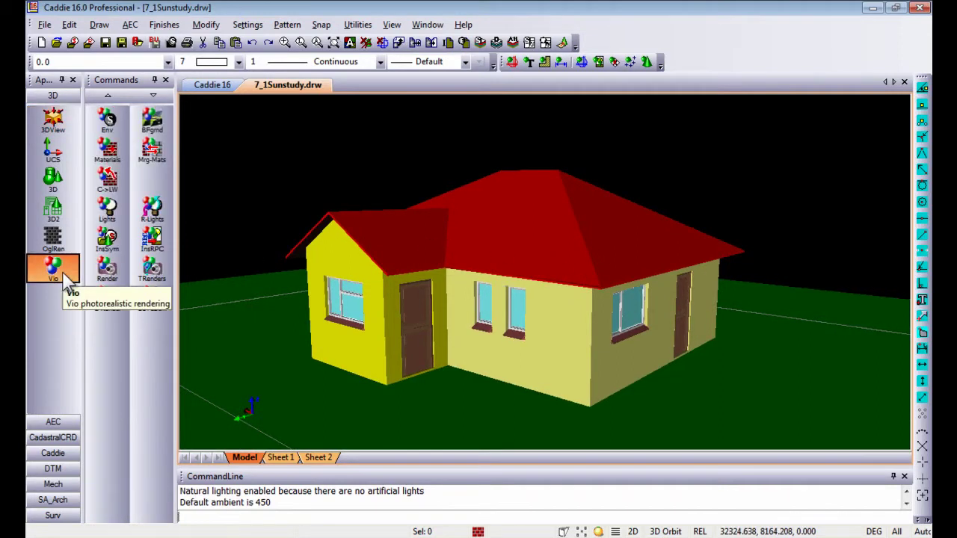
In Env, place the sun by city at Pretoria, South Africa, and apply
left_click(112, 119)
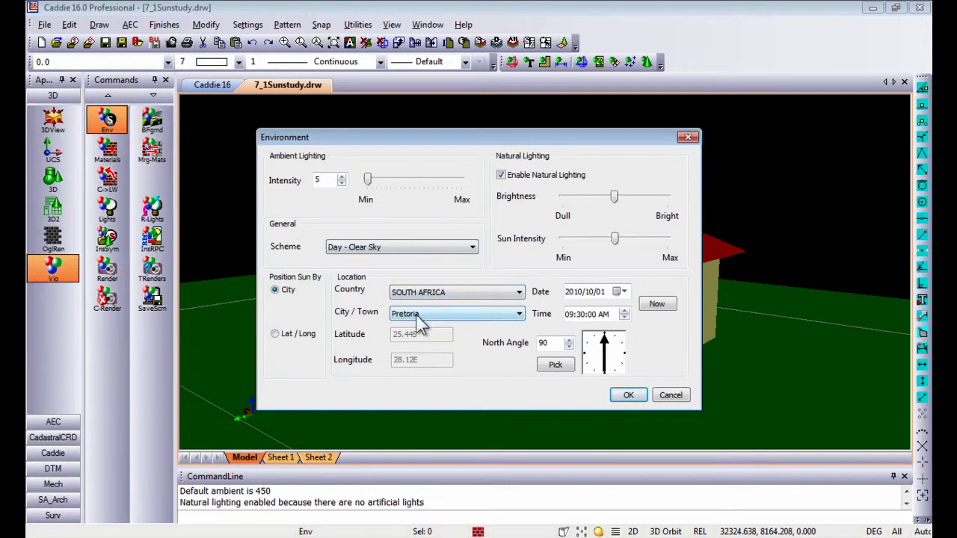
left_click(295, 334)
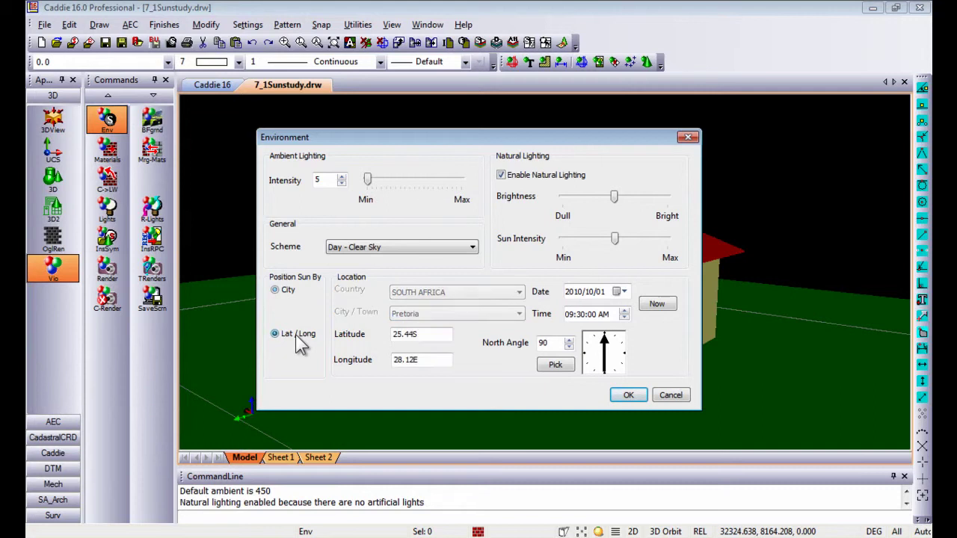
left_click(282, 289)
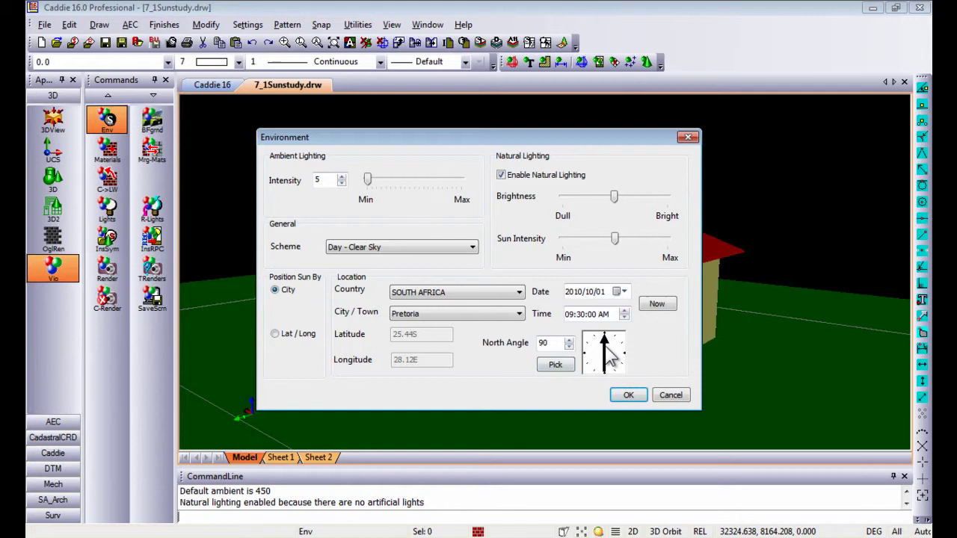
left_click(631, 393)
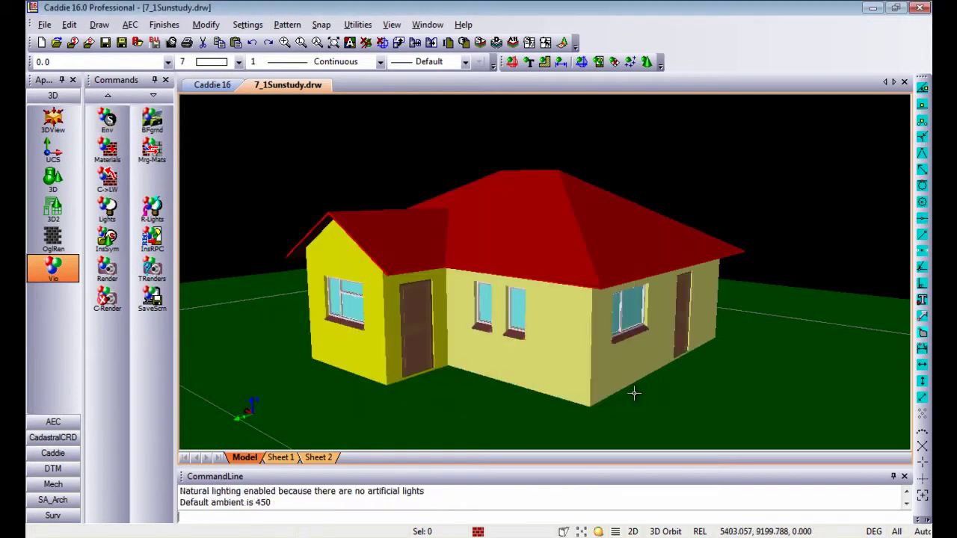
Confirm the TRenders sun-study times use view 3, cancel, and show the AA_Launch folder
left_click(166, 266)
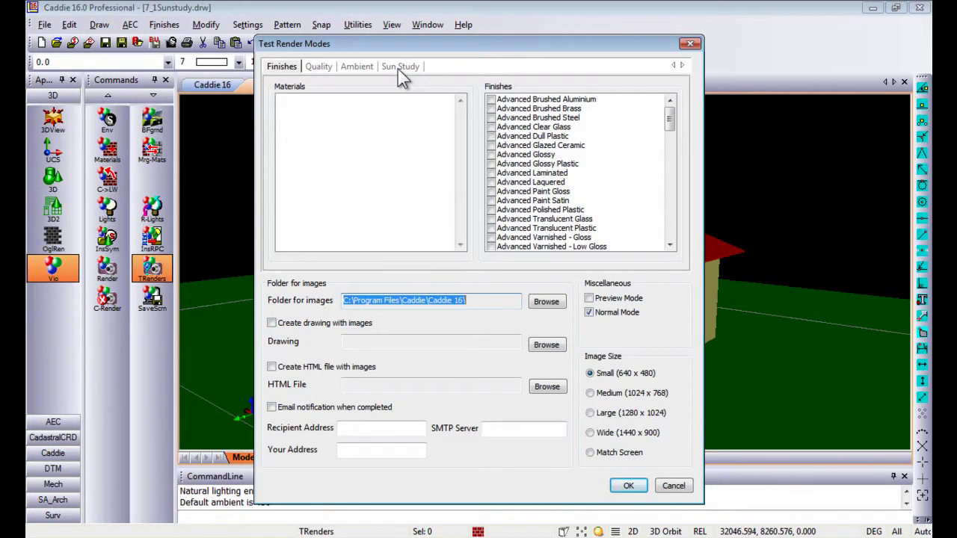
left_click(401, 78)
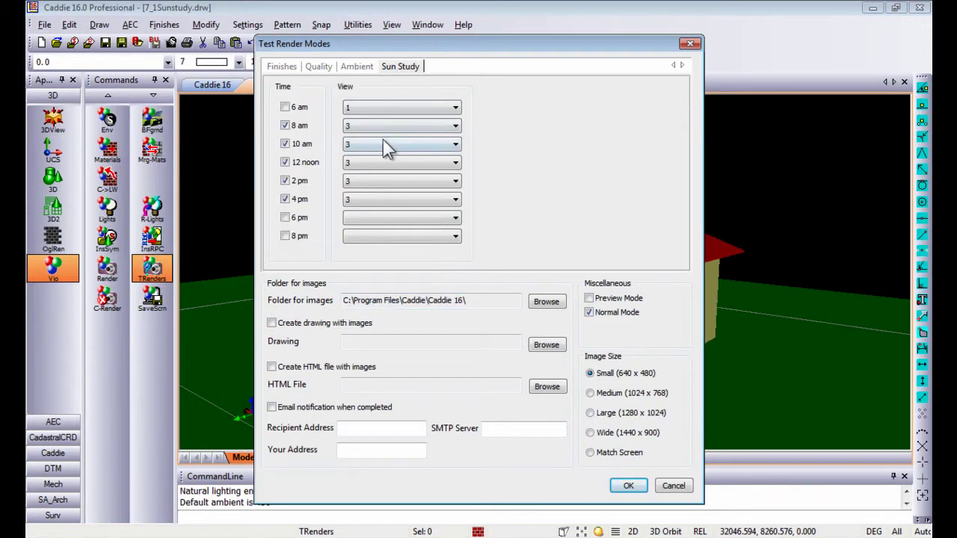
left_click(361, 124)
left_click(362, 131)
left_click(366, 144)
left_click(362, 147)
left_click(362, 163)
left_click(361, 162)
left_click(673, 487)
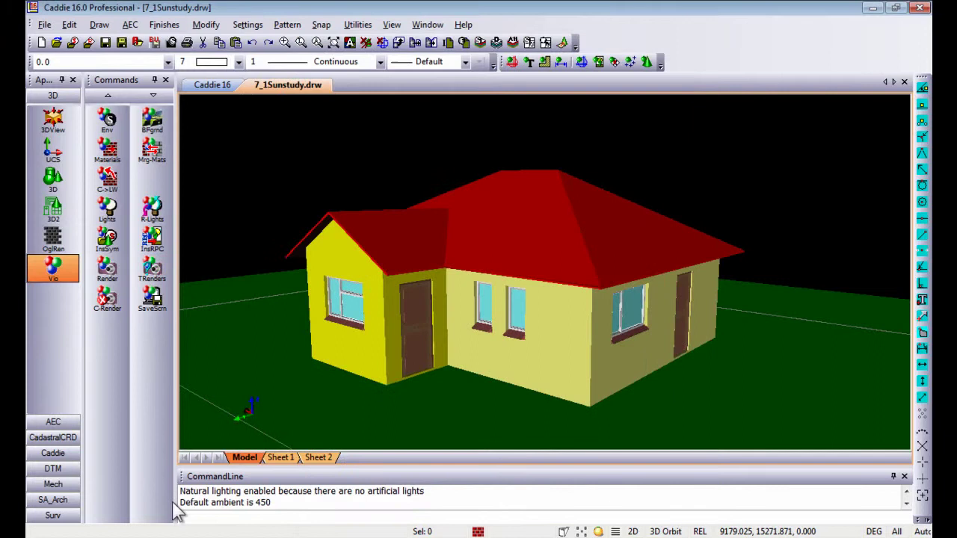
key("alt+Tab")
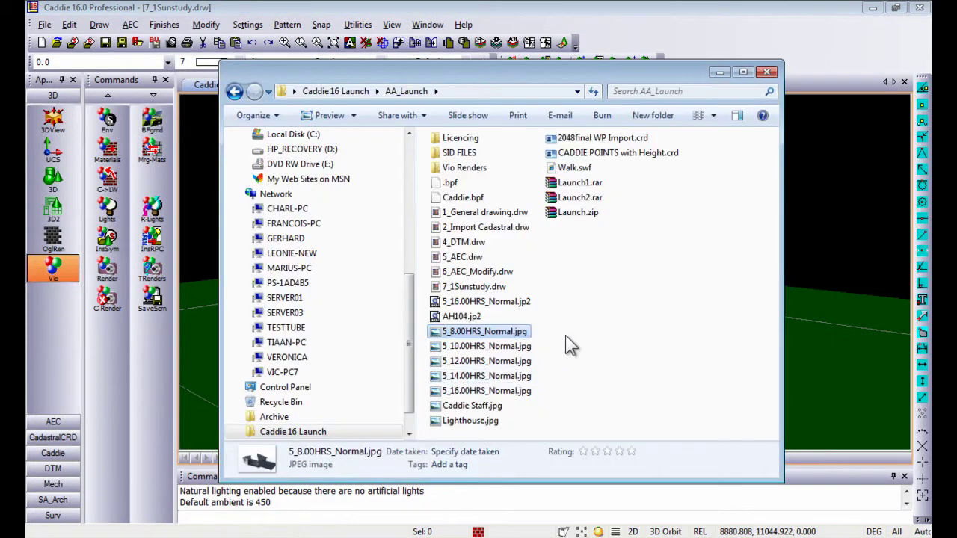
View renders 5_8.00HRS_Normal.jpg through 5_16.00HRS_Normal.jpg in Photo Viewer, then close it
double_click(465, 331)
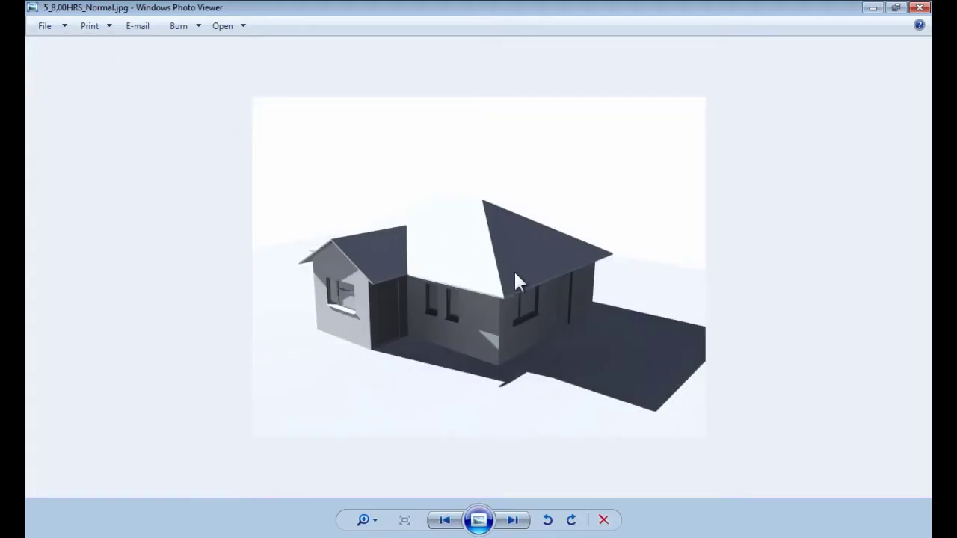
left_click(515, 522)
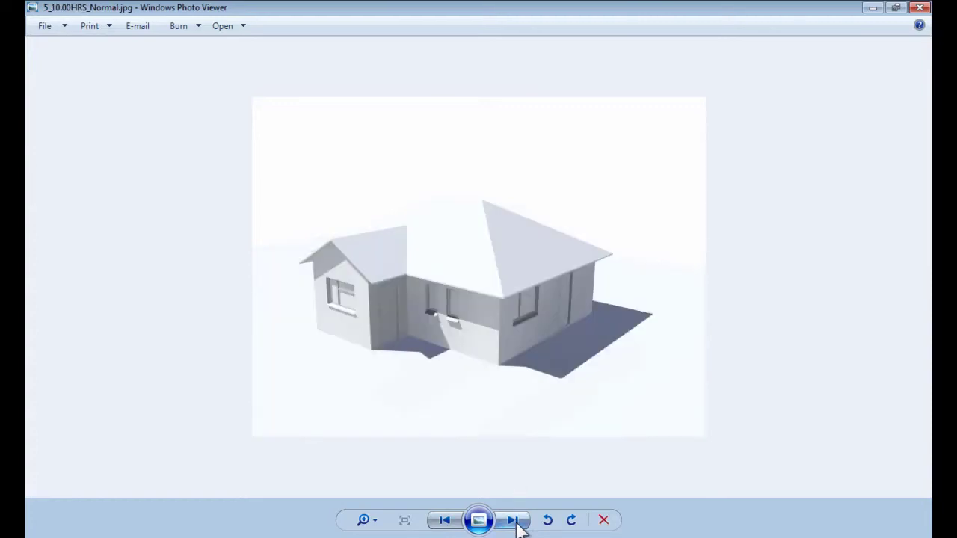
left_click(515, 521)
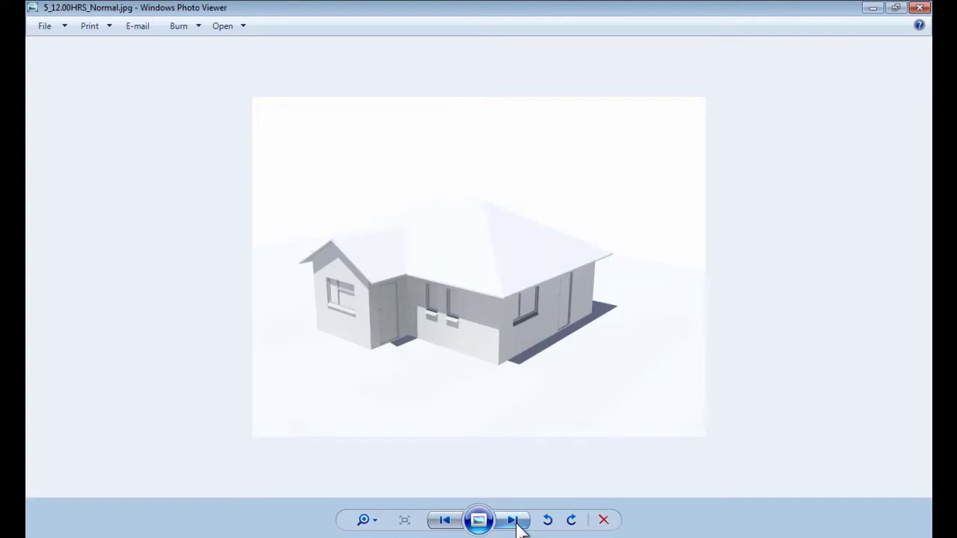
left_click(515, 522)
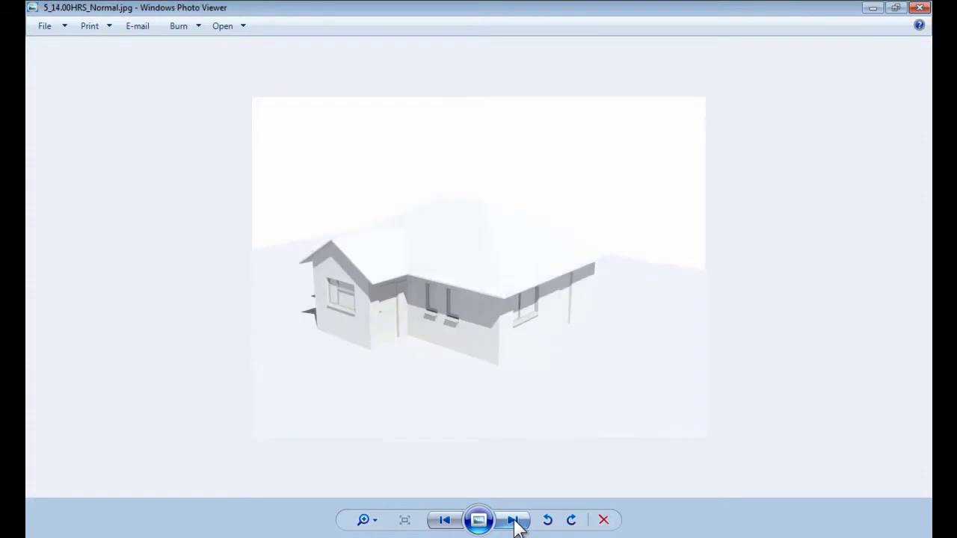
left_click(515, 522)
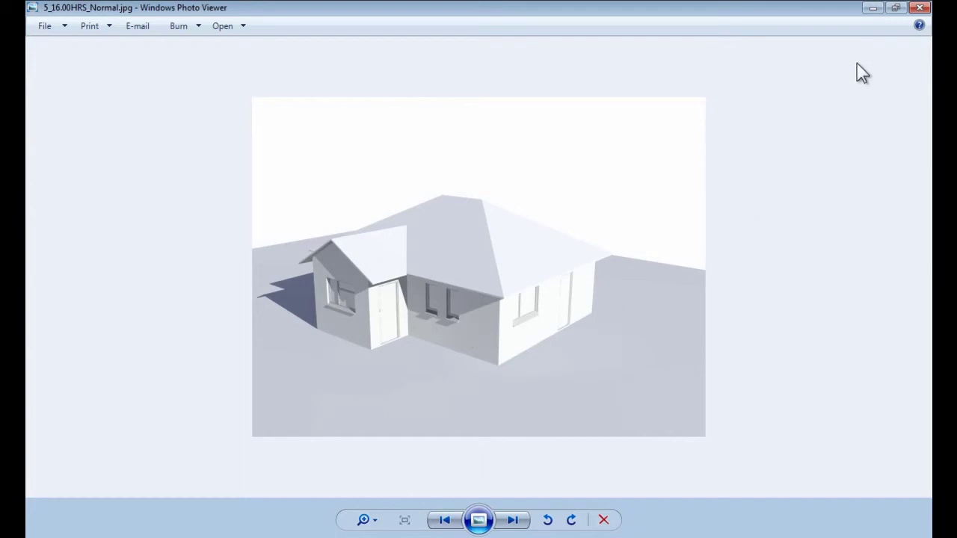
left_click(920, 7)
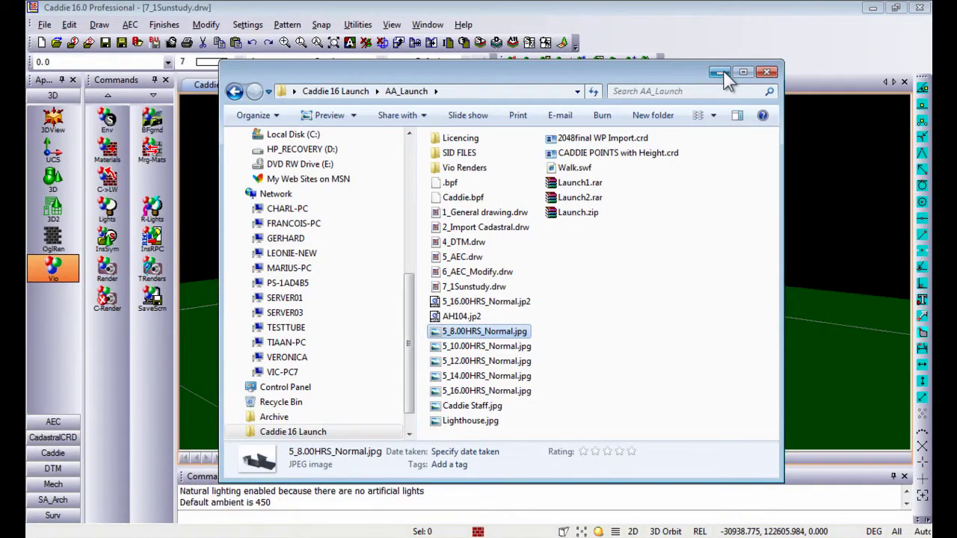
Hide the AA_Launch folder, orbit the house, and bring back the 3D view commands
left_click(719, 73)
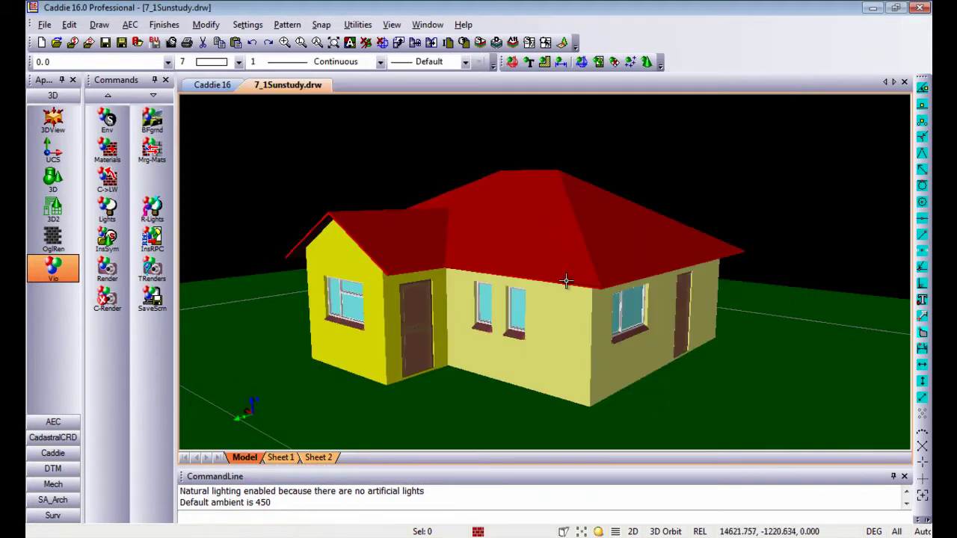
left_click_drag(566, 281, 546, 267)
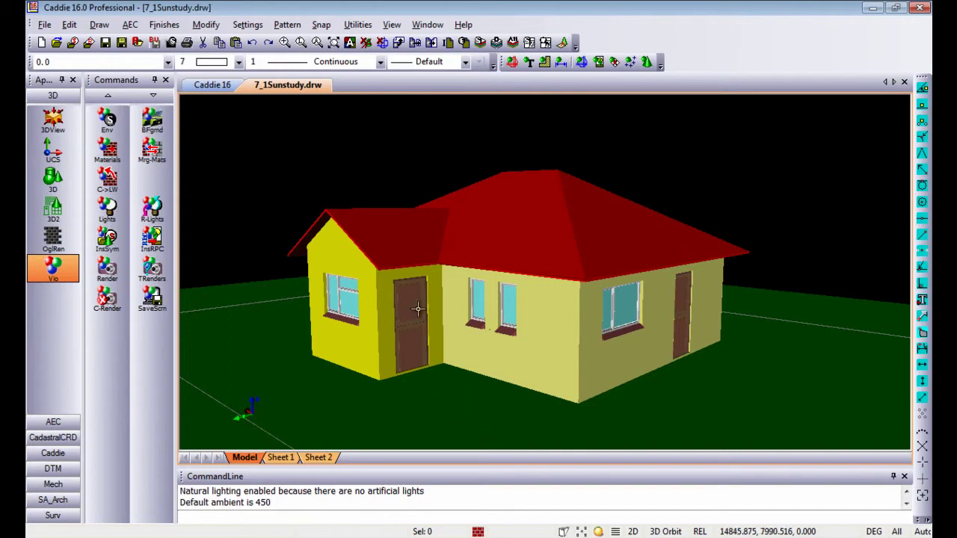
left_click(55, 121)
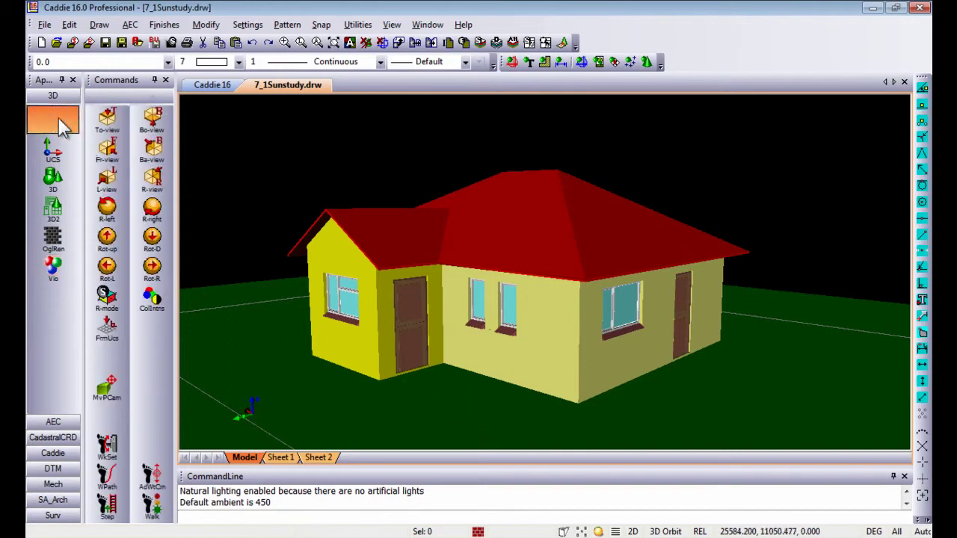
Inspect WkSet camera values: major camera points, 25 intermediate points, eye height 1600
left_click(118, 444)
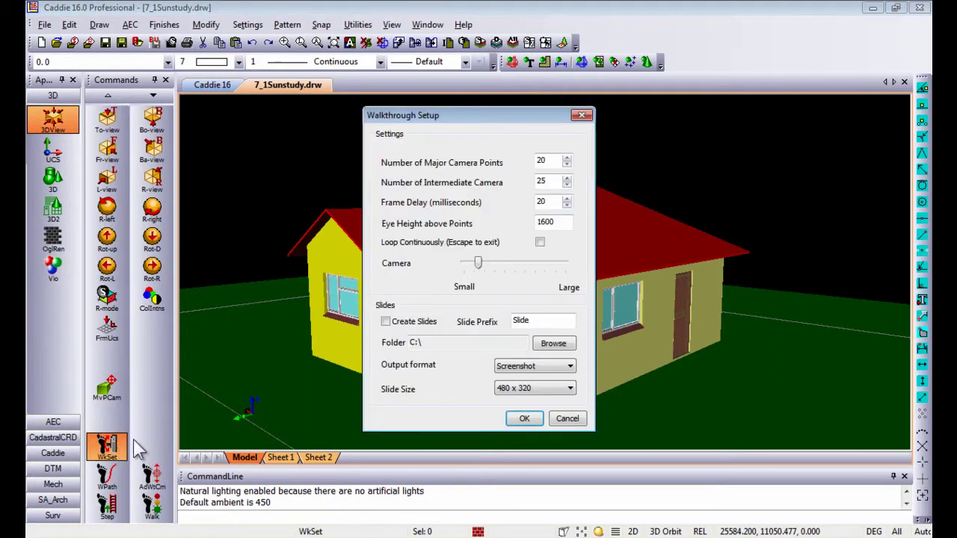
double_click(554, 160)
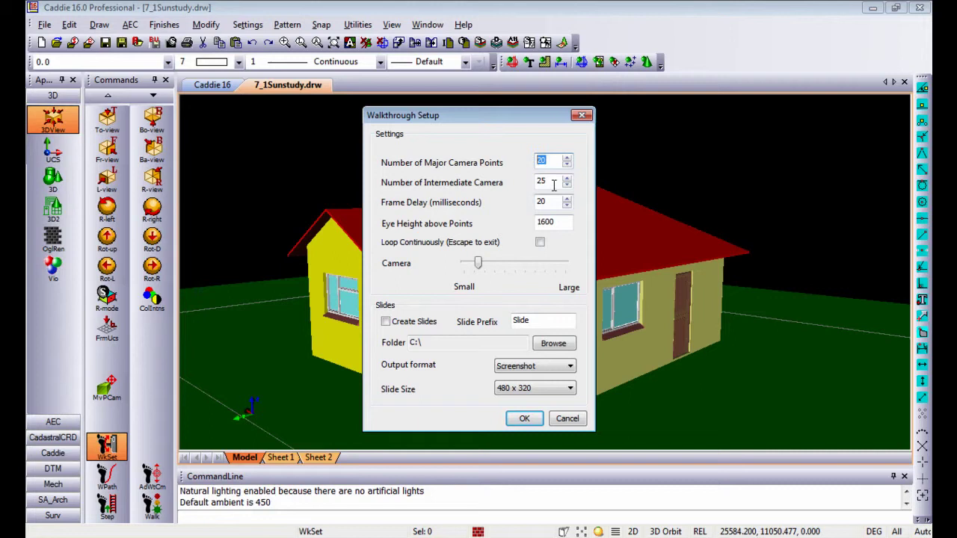
left_click(541, 182)
double_click(541, 182)
left_click(544, 222)
double_click(544, 223)
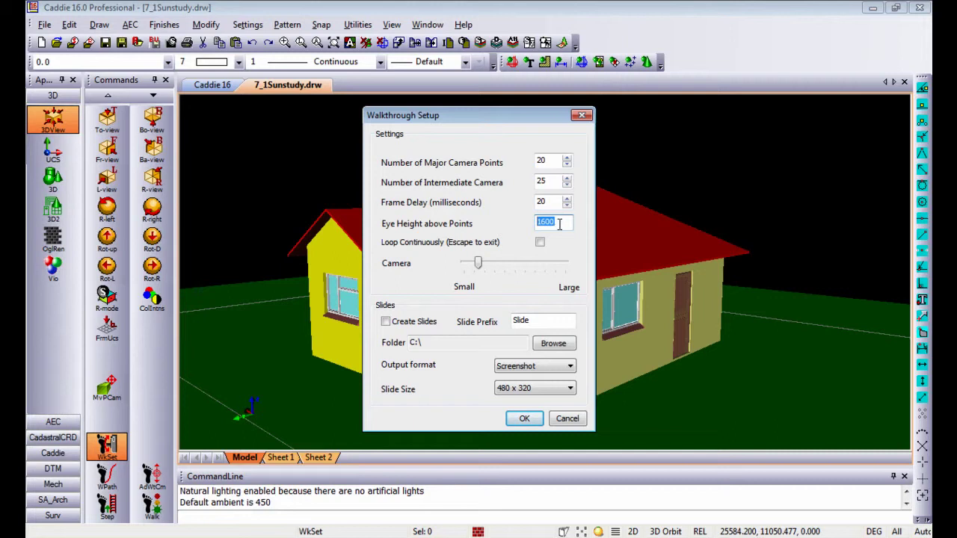
Try Create Slides with Vio photorealistic output, cancel, and orbit the house front-on
left_click(420, 324)
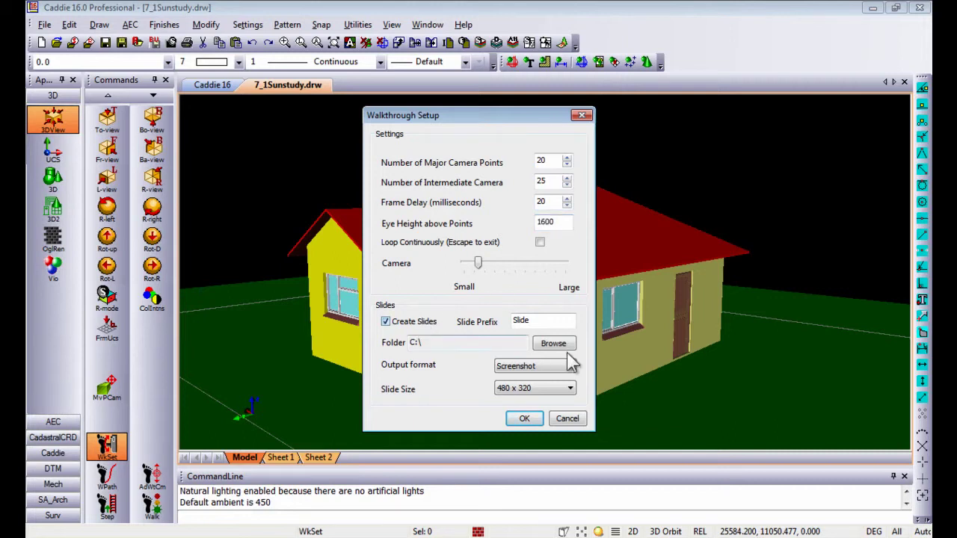
left_click(543, 370)
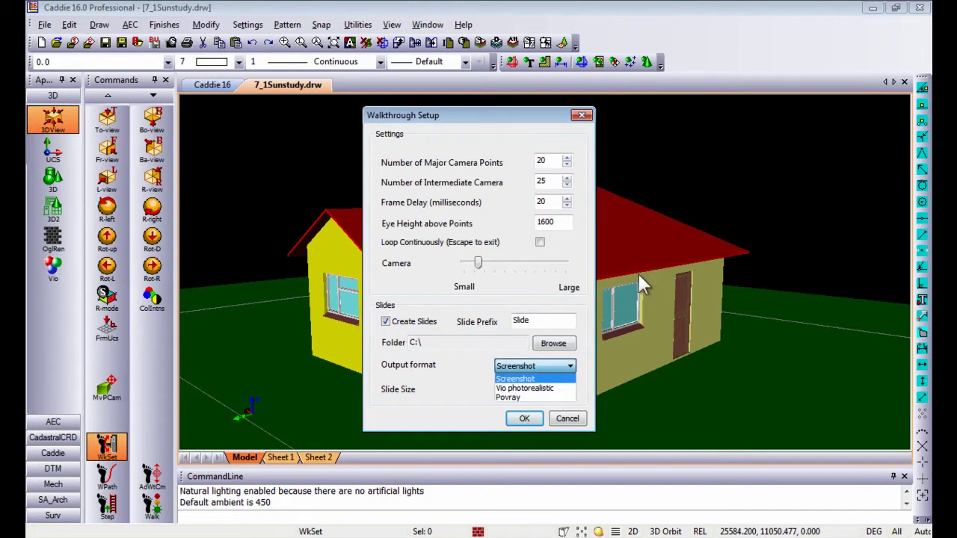
left_click(530, 388)
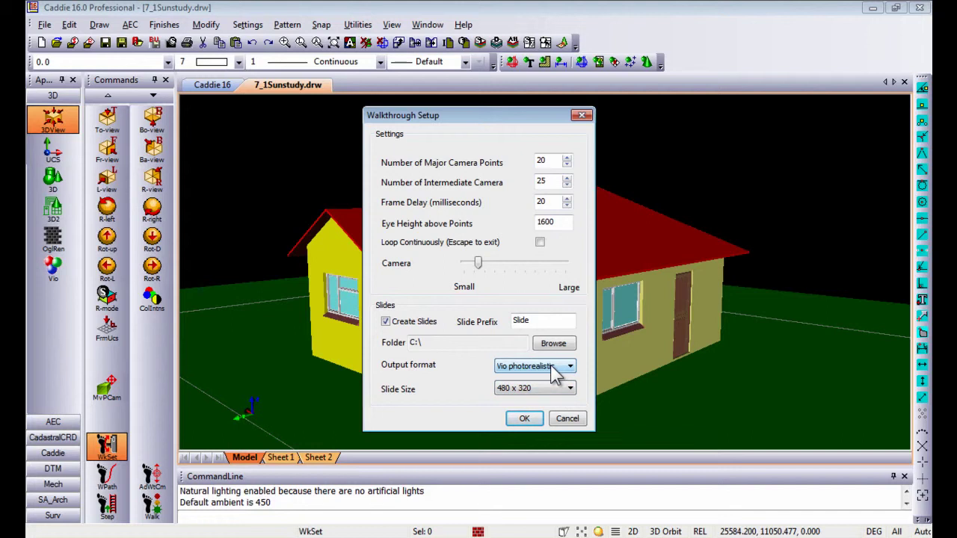
left_click(569, 422)
left_click_drag(563, 379, 808, 284)
mouse_move(625, 329)
left_mouse_down()
mouse_move(620, 314)
mouse_move(615, 320)
mouse_move(631, 327)
mouse_move(630, 317)
left_mouse_up()
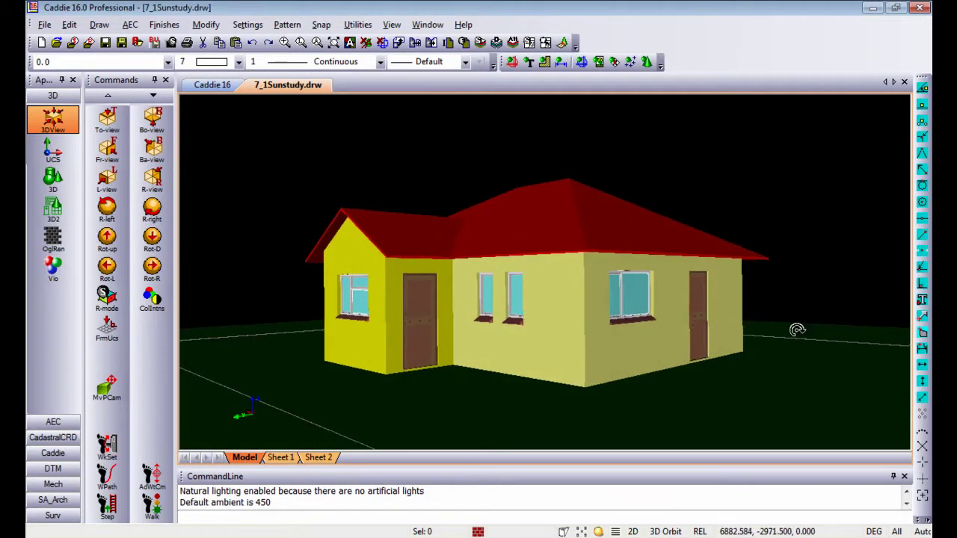
Walk the camera toward the door-and-windows side and orbit the corner left
left_click(152, 506)
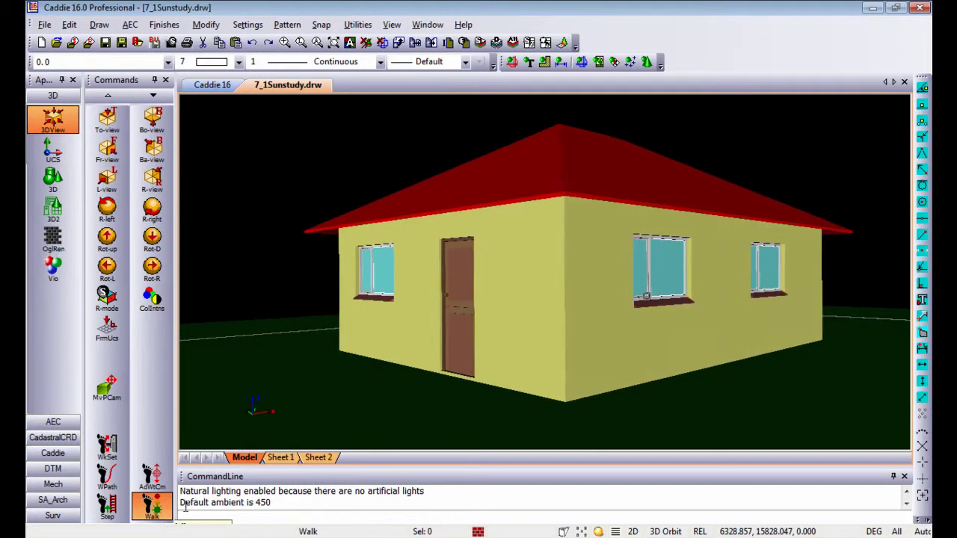
left_click_drag(501, 302, 475, 307)
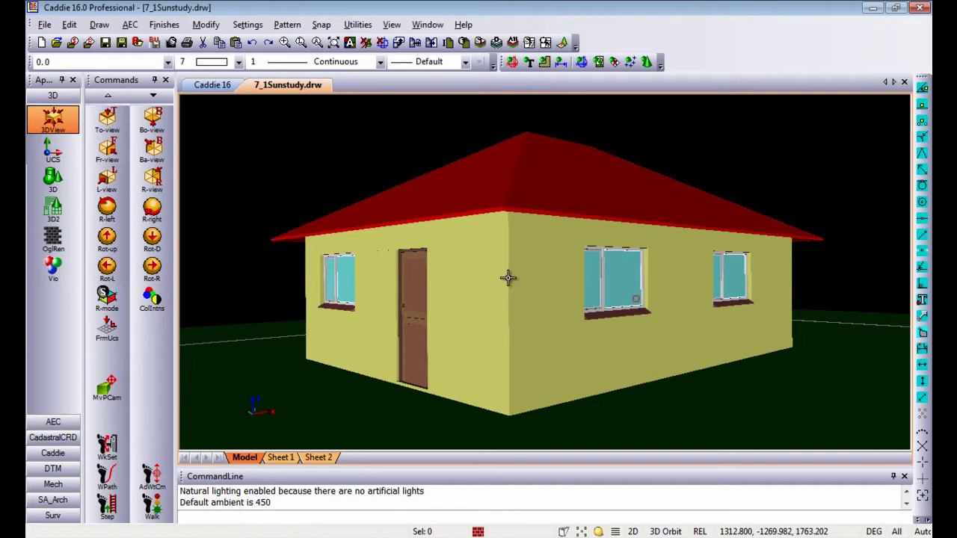
Start Make SWF from File > Save Other and add the walkthrough render folder as frames
left_click(48, 26)
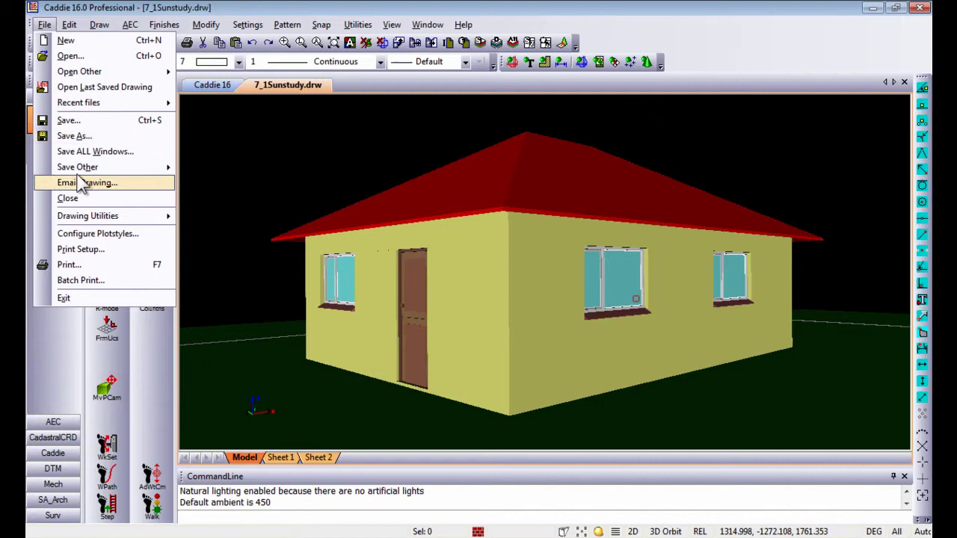
mouse_move(79, 171)
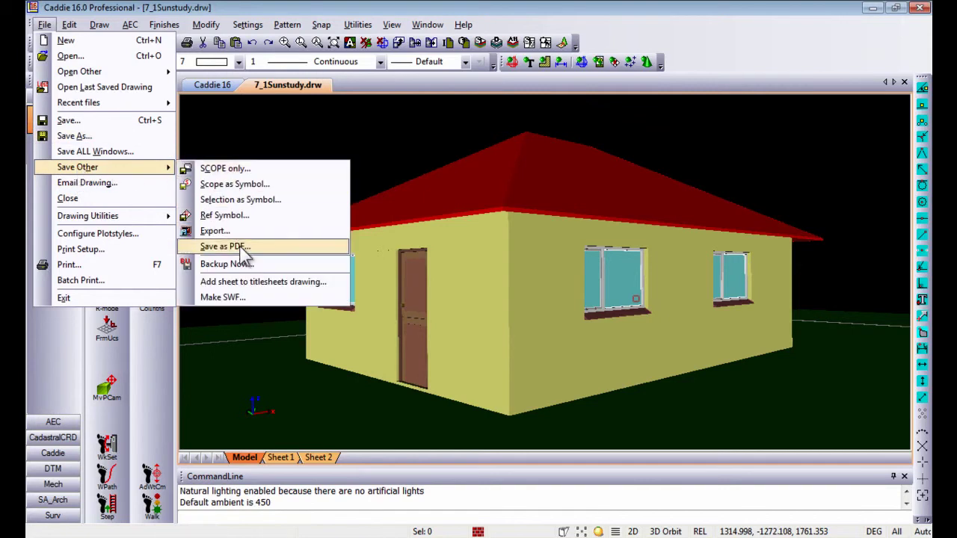
left_click(254, 299)
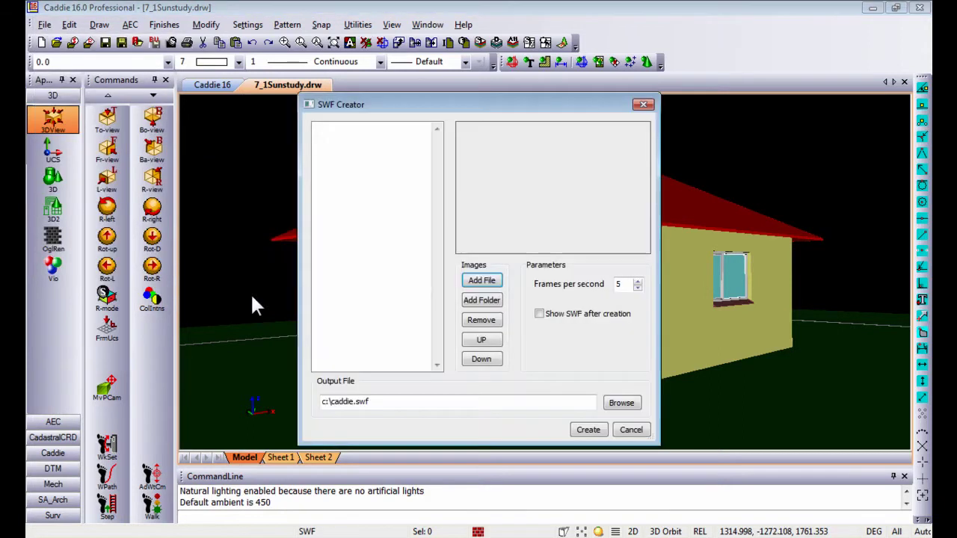
left_click_drag(433, 101, 415, 97)
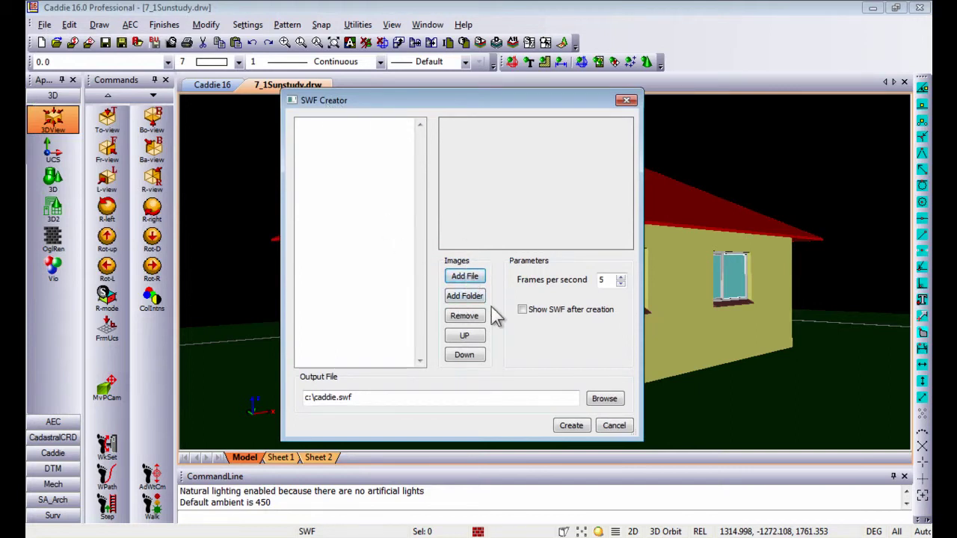
left_click(467, 298)
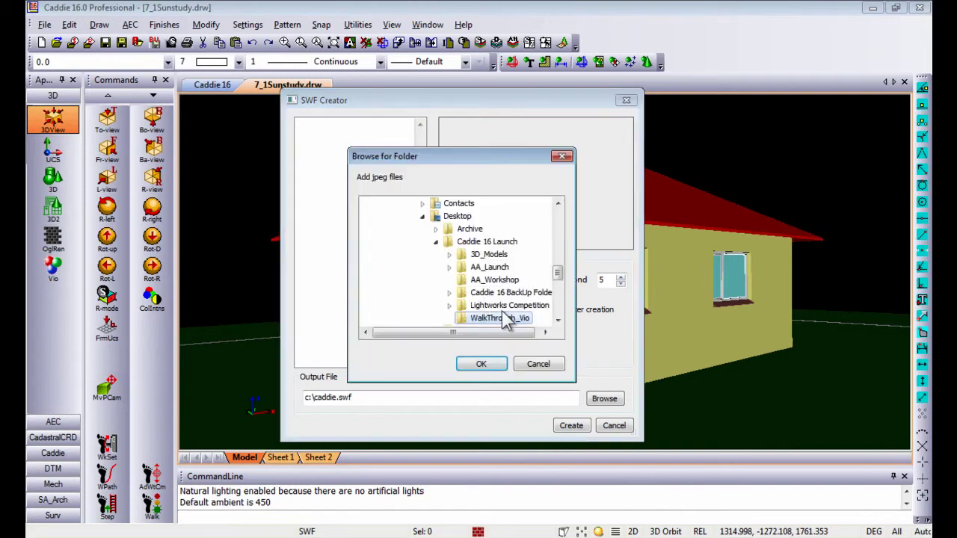
left_click(482, 366)
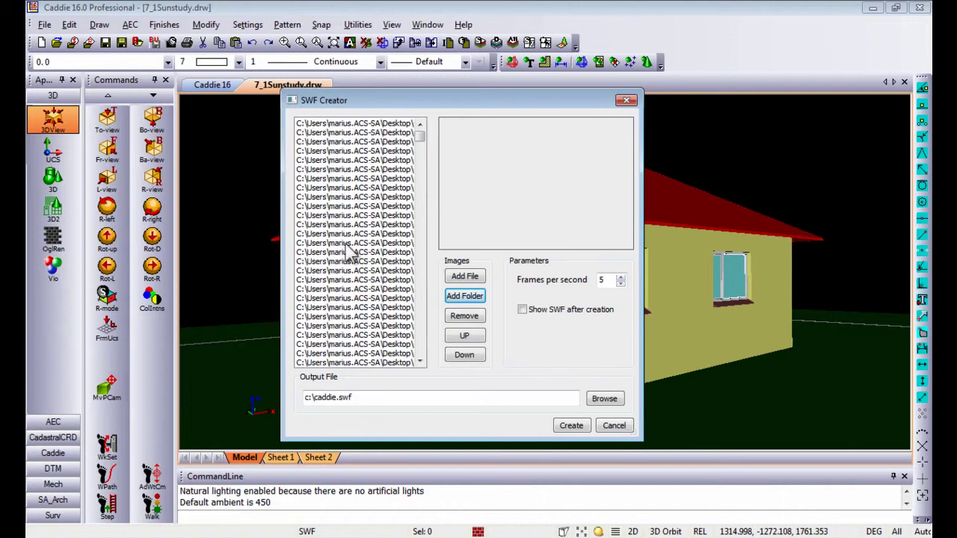
left_click(378, 124)
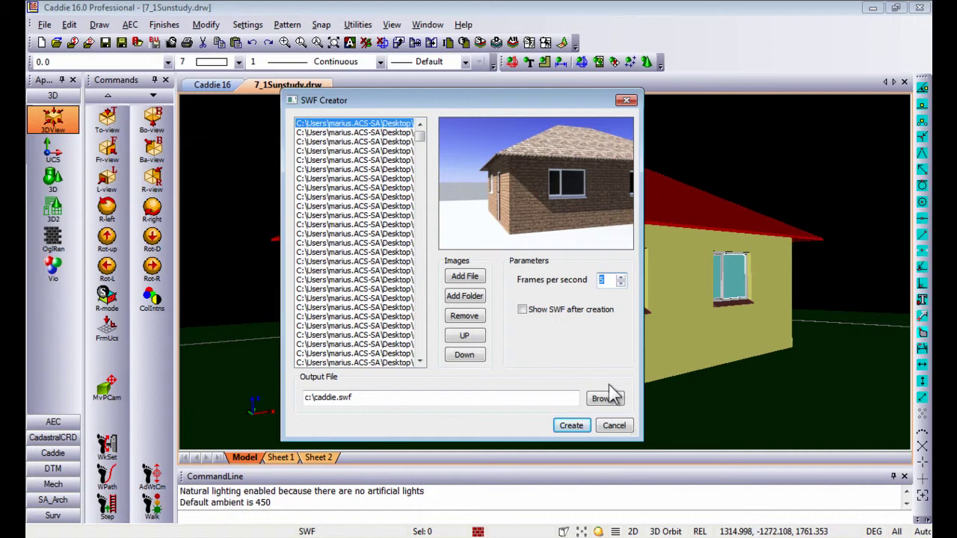
Cancel the SWF Creator and load Walk.swf from Chrome's bookmarks overflow
left_click(614, 425)
key("alt+Tab")
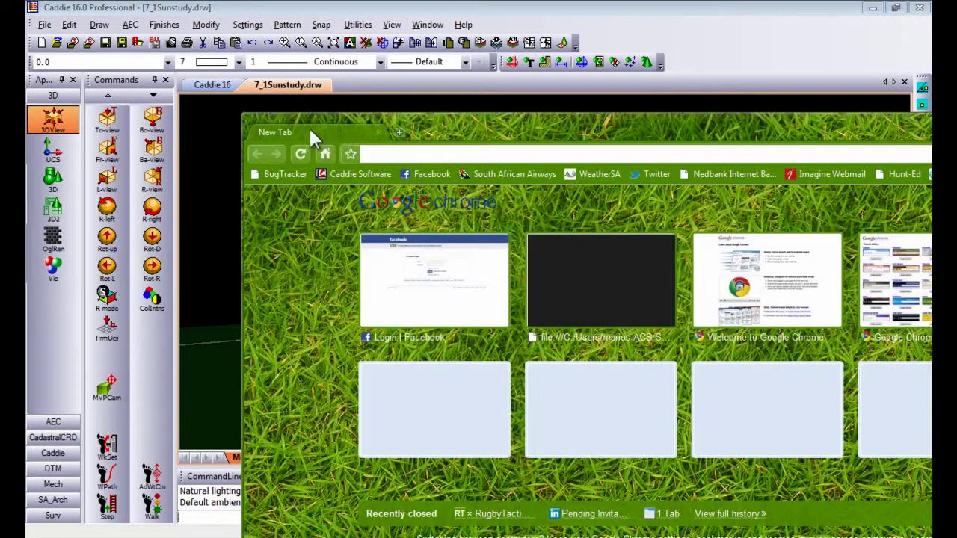
left_click_drag(459, 123, 247, 20)
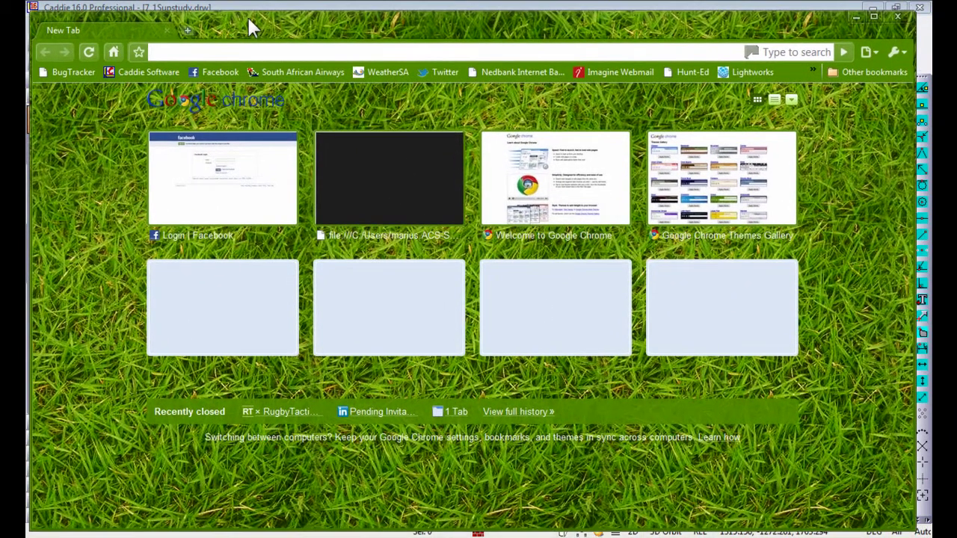
left_click(813, 73)
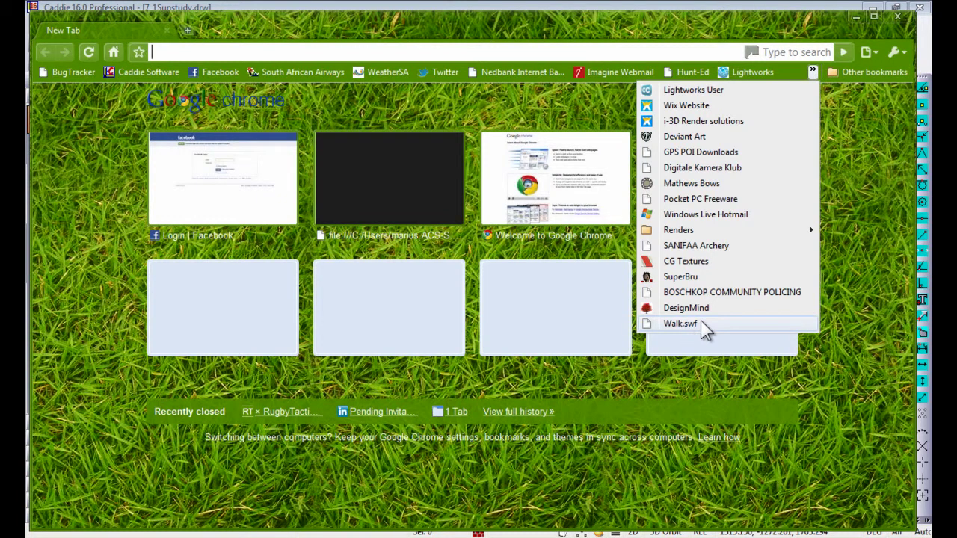
left_click(682, 324)
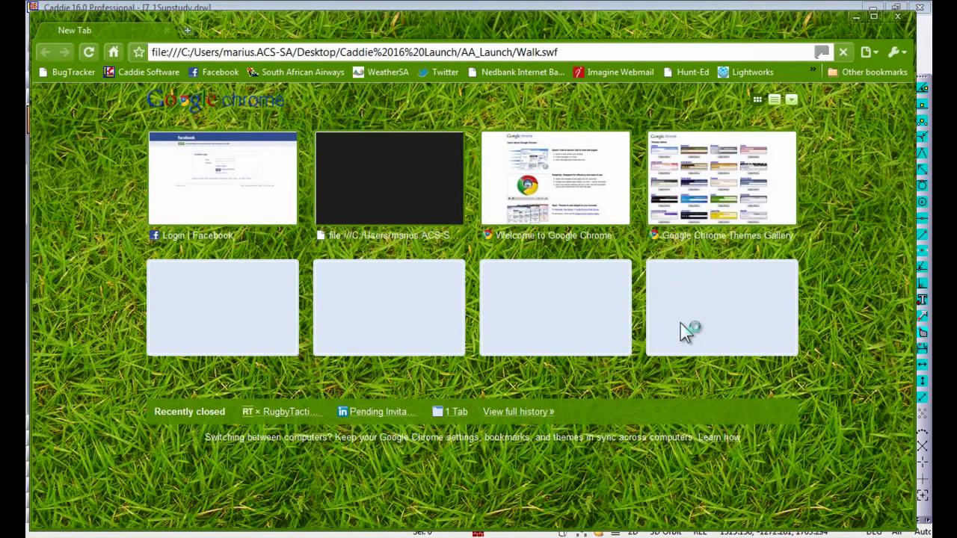